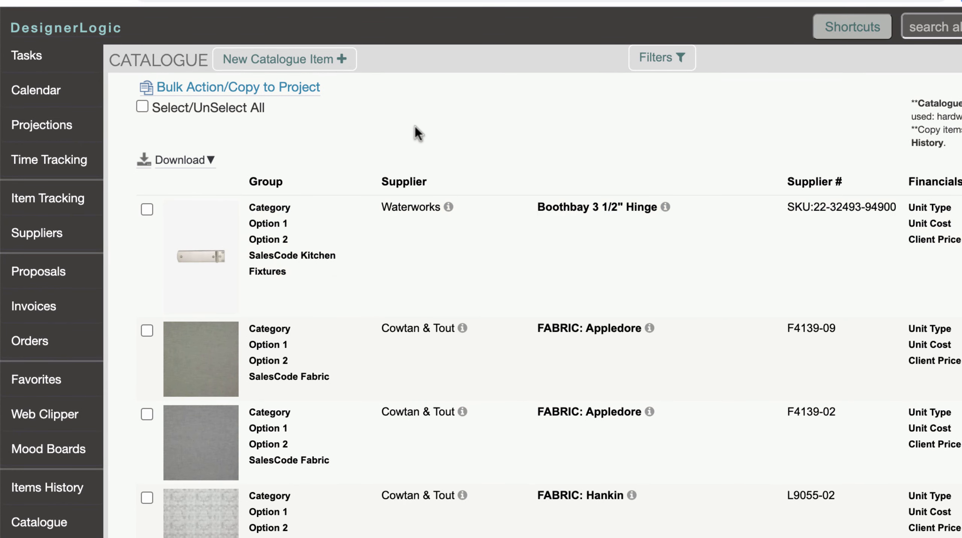
Open a blank new catalogue item form and review its Tags and Category fields
{"action": "left_click", "coordinate": [324, 68]}
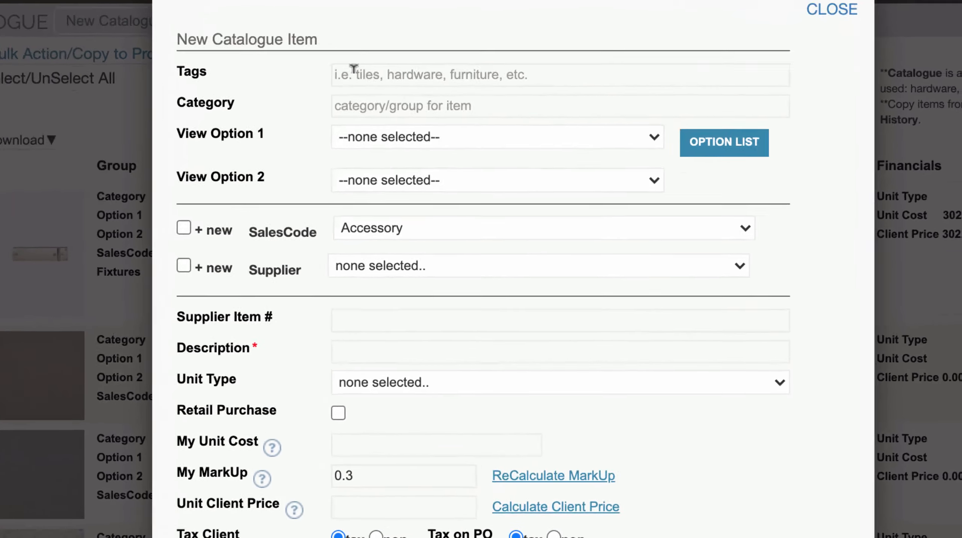
{"action": "left_click", "coordinate": [464, 102]}
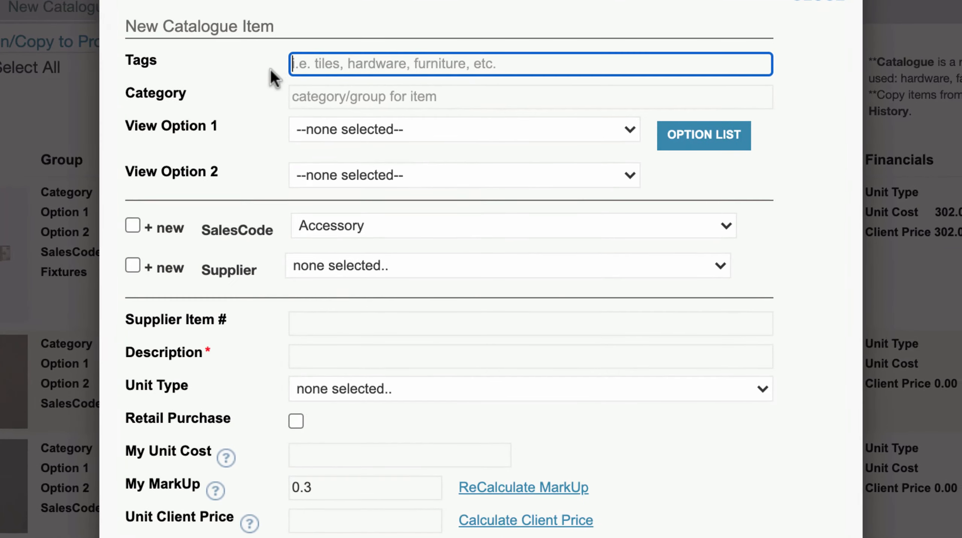
{"action": "left_click", "coordinate": [304, 87]}
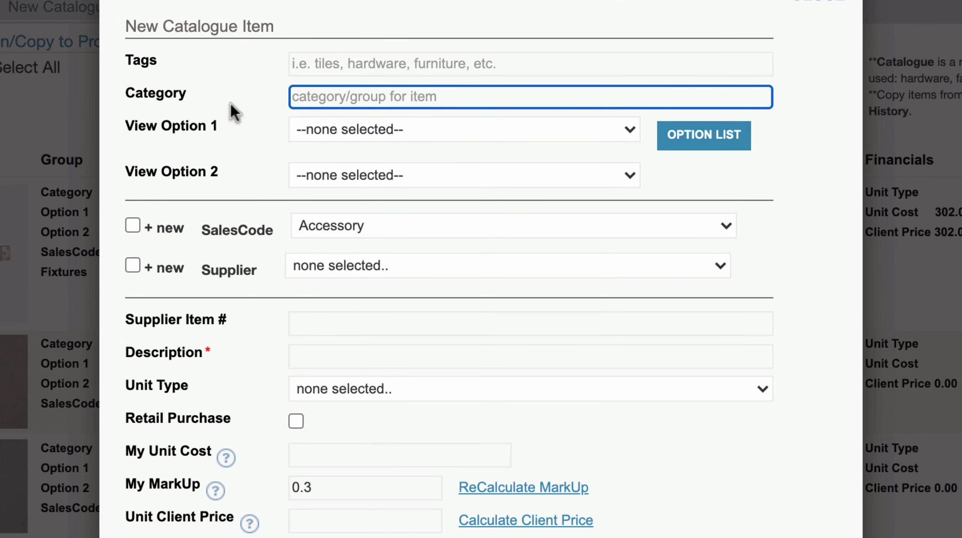
Review the choices for View Option 1 and View Option 2, including the option list where they are managed
{"action": "left_click", "coordinate": [346, 127]}
{"action": "left_click", "coordinate": [261, 142]}
{"action": "left_click", "coordinate": [342, 130]}
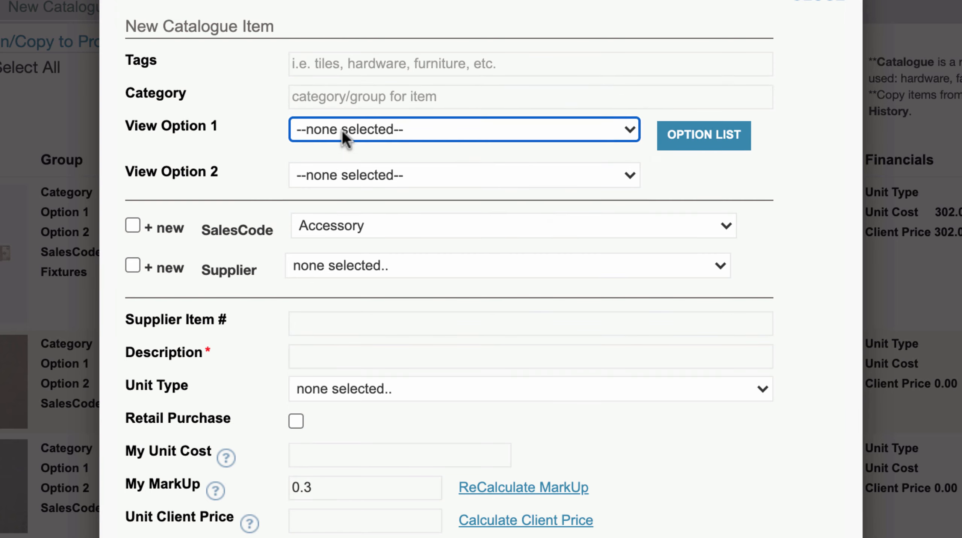
{"action": "left_click", "coordinate": [342, 135]}
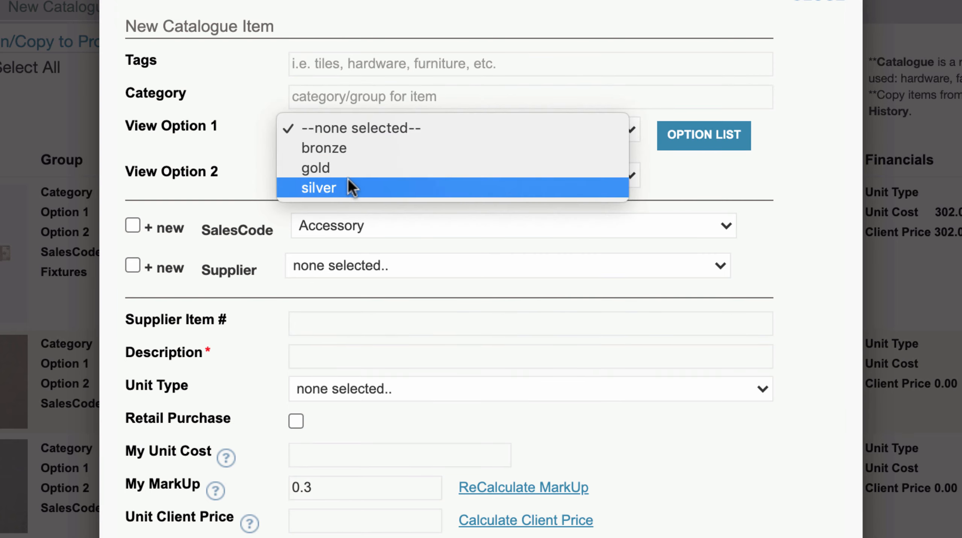
{"action": "left_click", "coordinate": [268, 137]}
{"action": "left_click", "coordinate": [357, 174]}
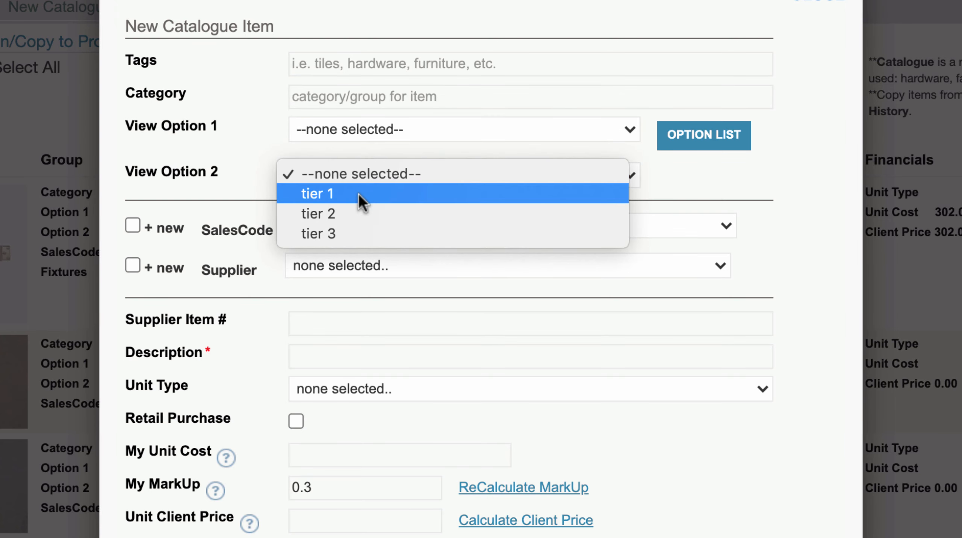
{"action": "left_click", "coordinate": [285, 142]}
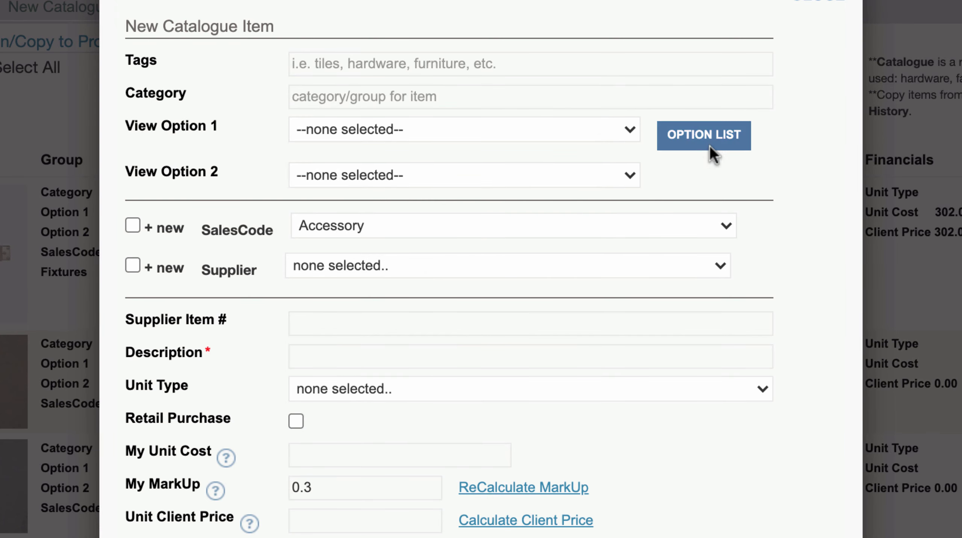
{"action": "left_click", "coordinate": [708, 143]}
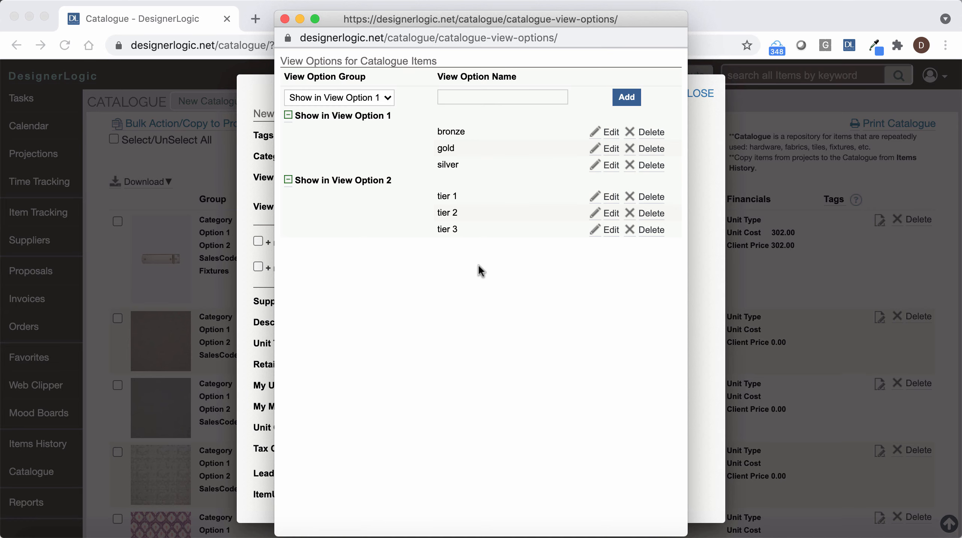
{"action": "left_click", "coordinate": [285, 19]}
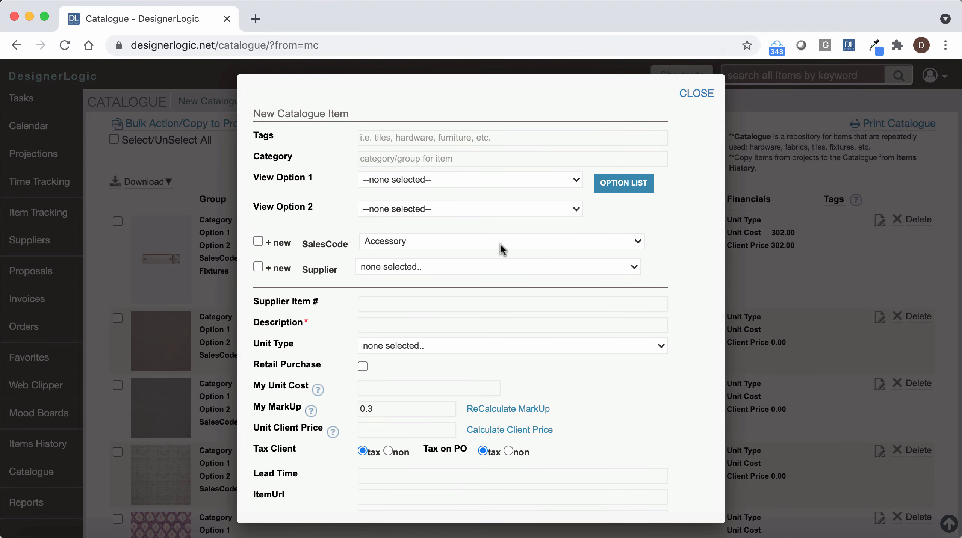
Examine the form's SalesCode, Supplier, pricing, picture, ordering specs and client description fields, and cancel the new item without saving
{"action": "left_click", "coordinate": [500, 243]}
{"action": "left_click", "coordinate": [443, 207]}
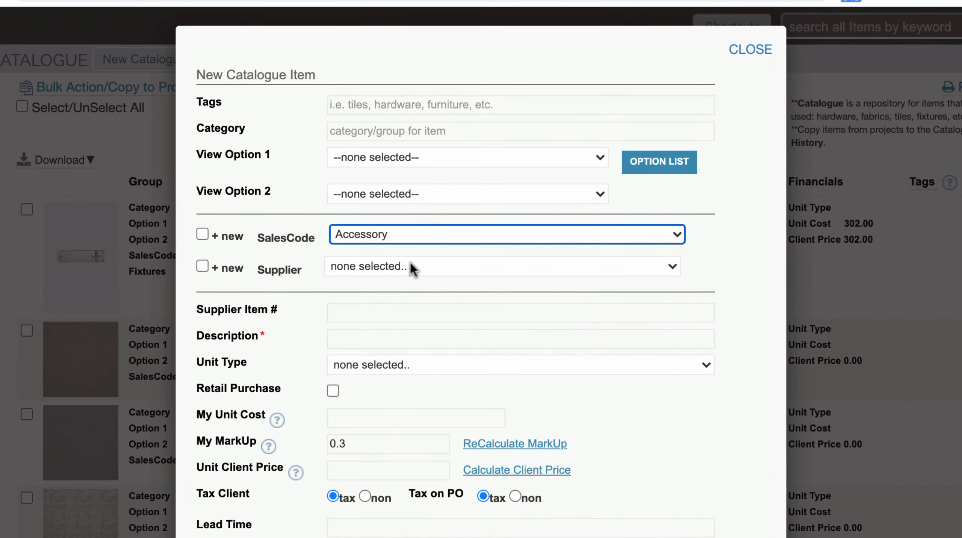
{"action": "left_click", "coordinate": [421, 268]}
{"action": "left_click", "coordinate": [296, 291]}
{"action": "scroll", "coordinate": [310, 314], "scroll_direction": "down", "scroll_amount": 5}
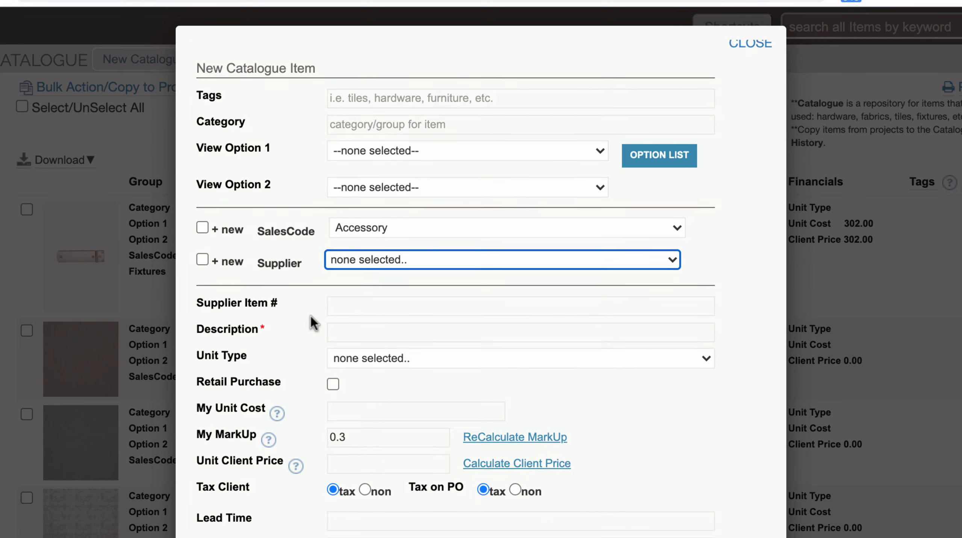
{"action": "scroll", "coordinate": [344, 359], "scroll_direction": "down", "scroll_amount": 5}
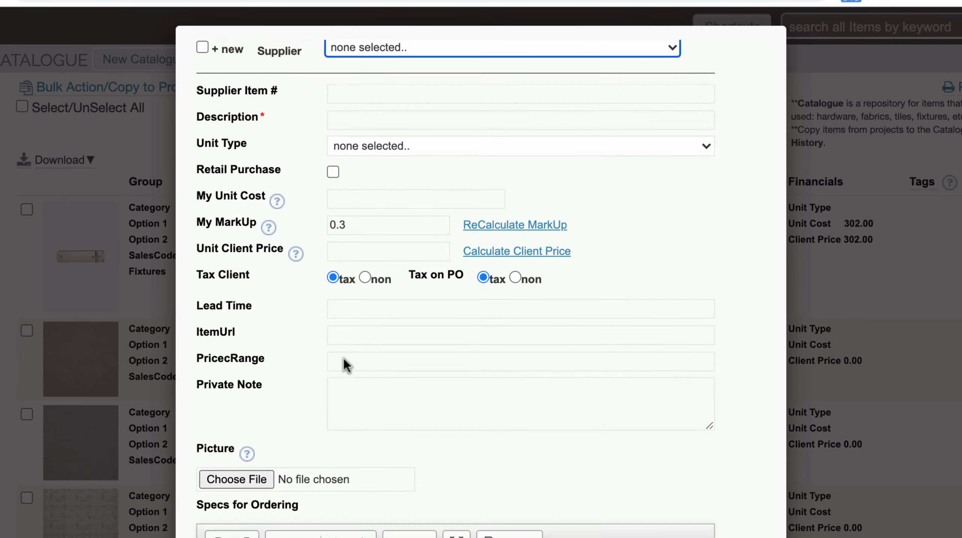
{"action": "scroll", "coordinate": [420, 307], "scroll_direction": "down", "scroll_amount": 4}
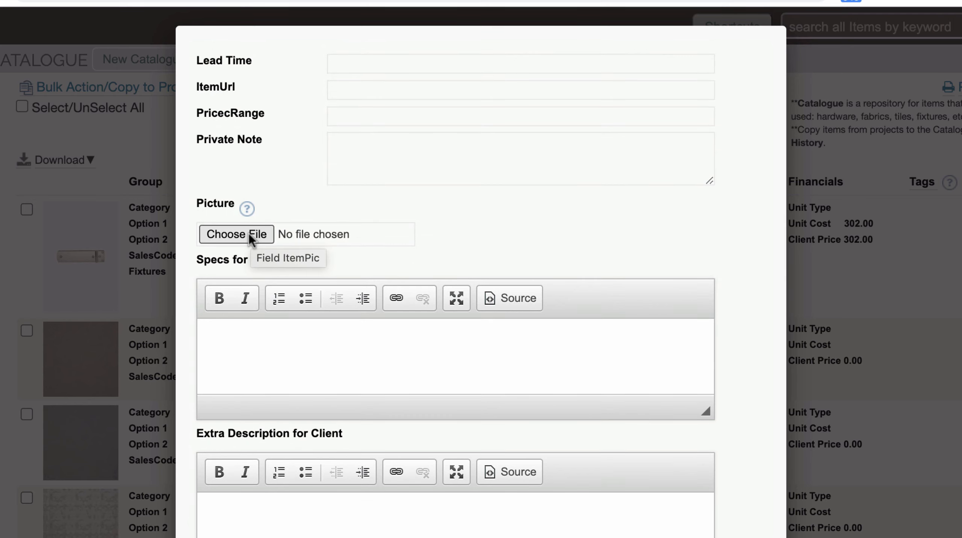
{"action": "scroll", "coordinate": [476, 251], "scroll_direction": "down", "scroll_amount": 4}
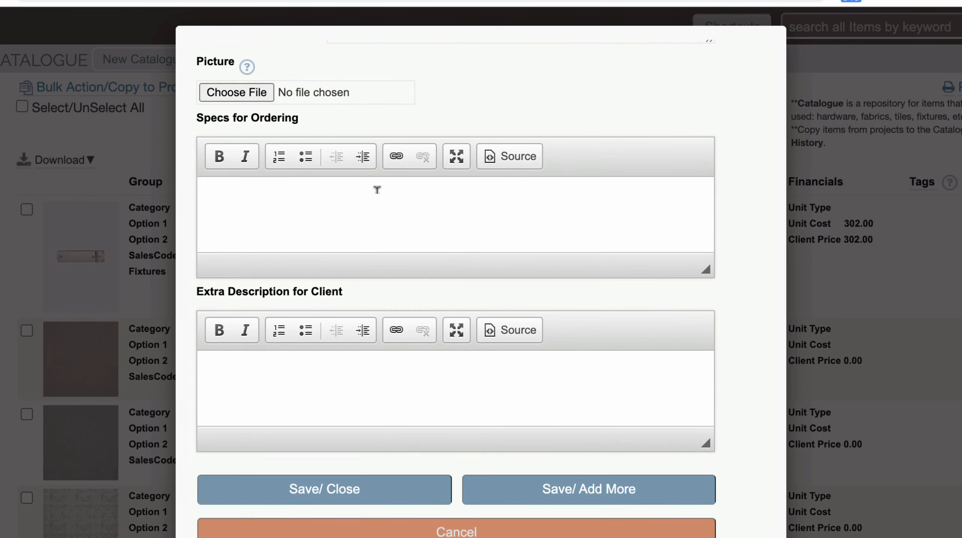
{"action": "left_click", "coordinate": [330, 187]}
{"action": "scroll", "coordinate": [433, 230], "scroll_direction": "down", "scroll_amount": 1}
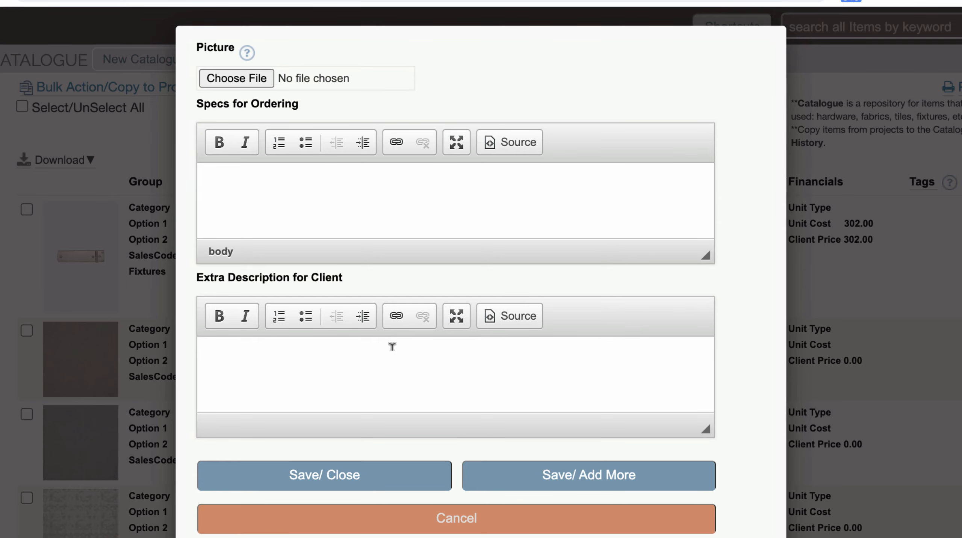
{"action": "left_click", "coordinate": [433, 518]}
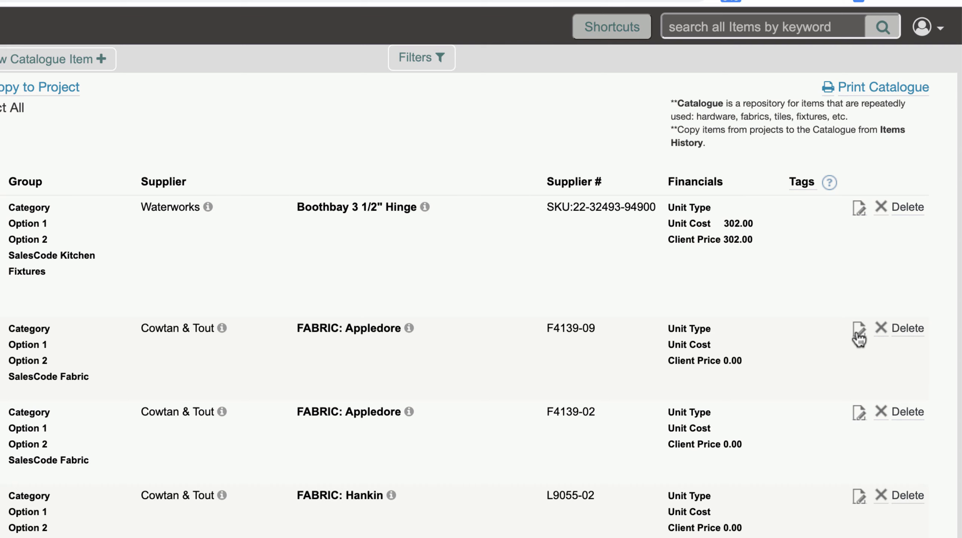
Open the FABRIC: Appledore item F4139-09 for editing, review its fields, and return to browse the catalogue list
{"action": "left_click", "coordinate": [858, 333]}
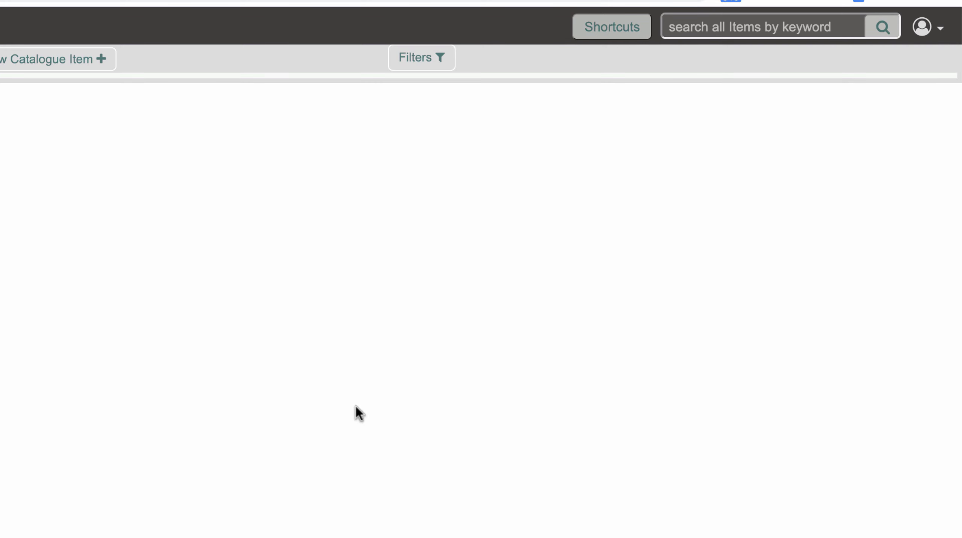
{"action": "scroll", "coordinate": [358, 412], "scroll_direction": "down", "scroll_amount": 15}
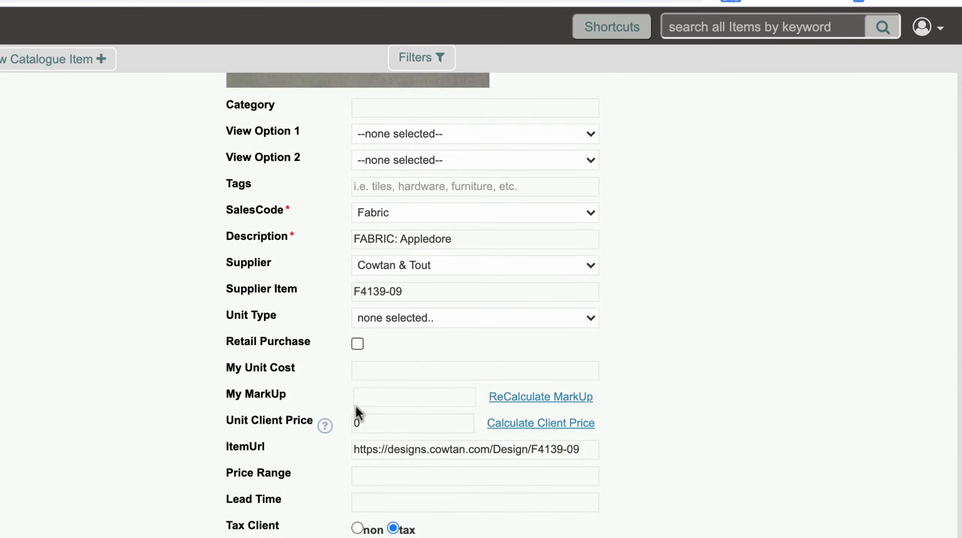
{"action": "scroll", "coordinate": [356, 407], "scroll_direction": "down", "scroll_amount": 10}
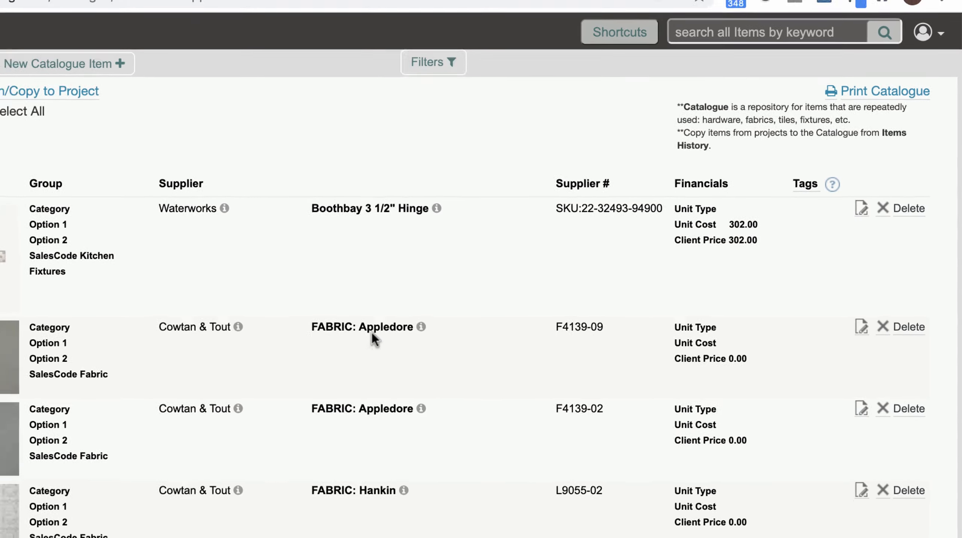
{"action": "scroll", "coordinate": [372, 331], "scroll_direction": "down", "scroll_amount": 7}
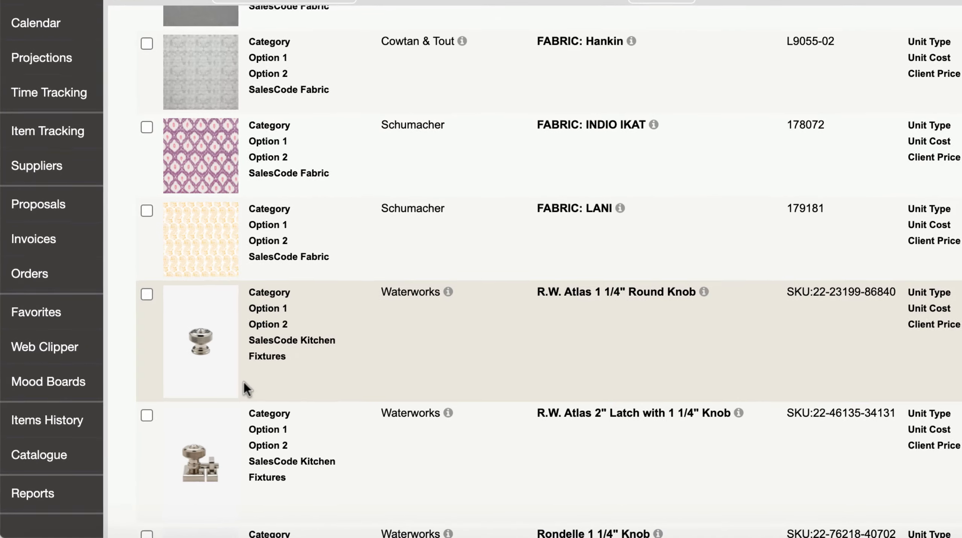
Filter the Items History to the Library area of the Buckhead Mt. Paran House and Guest House project
{"action": "left_click", "coordinate": [35, 430]}
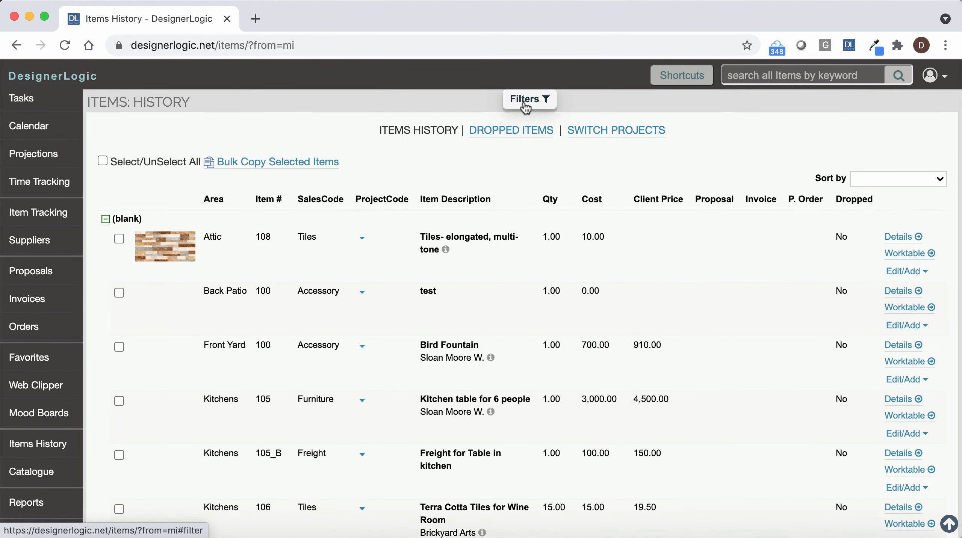
{"action": "left_click", "coordinate": [525, 107]}
{"action": "left_click", "coordinate": [350, 162]}
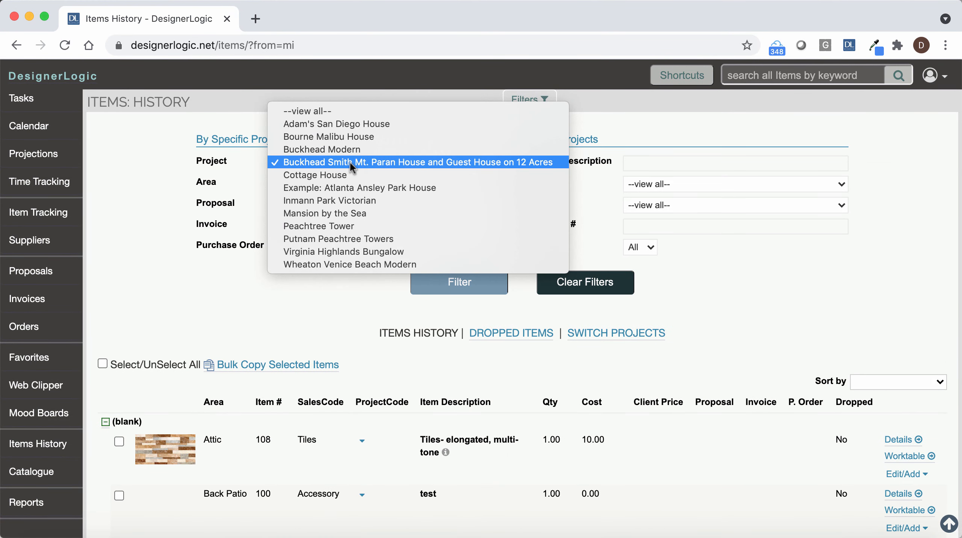
{"action": "left_click", "coordinate": [347, 162]}
{"action": "left_click", "coordinate": [344, 182]}
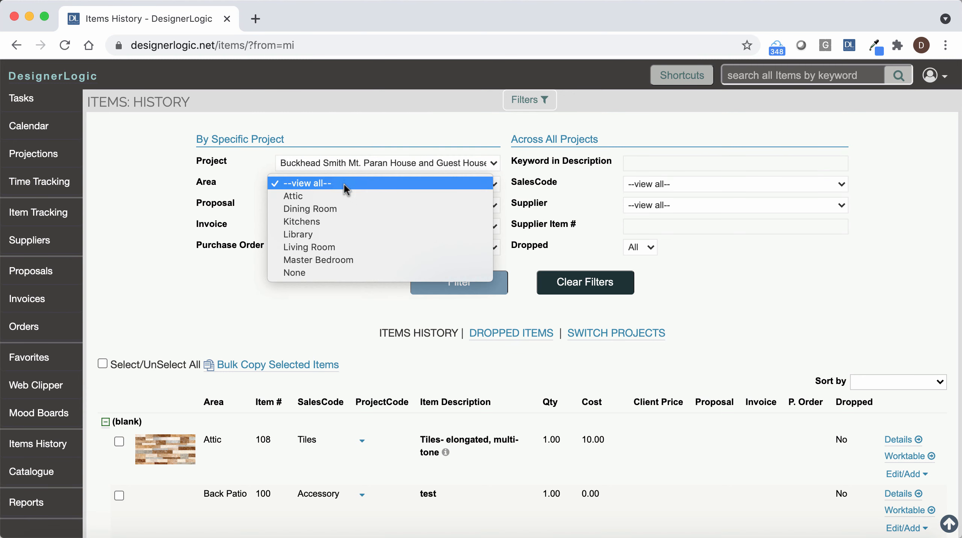
{"action": "left_click", "coordinate": [344, 234]}
{"action": "left_click", "coordinate": [458, 290]}
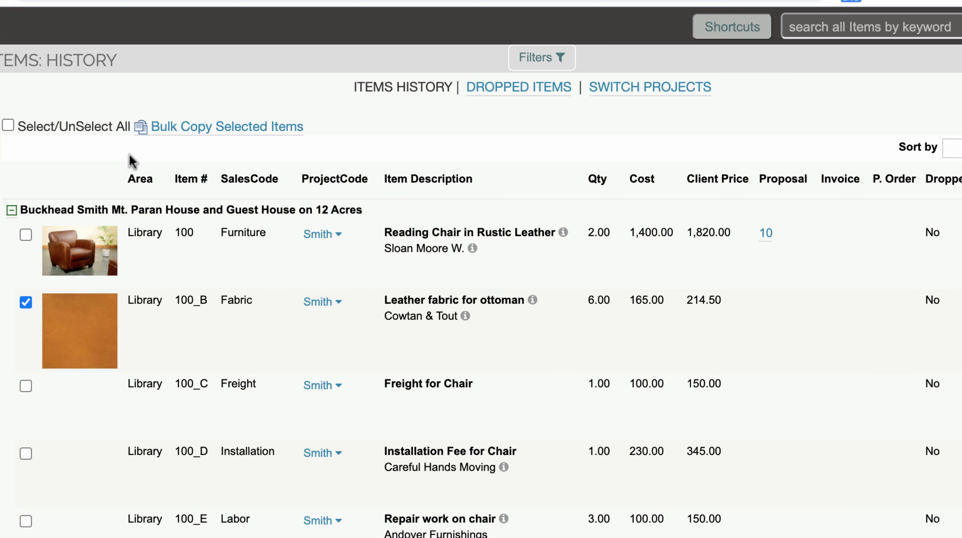
Select the "Leather fabric for ottoman" item and bulk copy it to the catalogue
{"action": "left_click", "coordinate": [206, 128]}
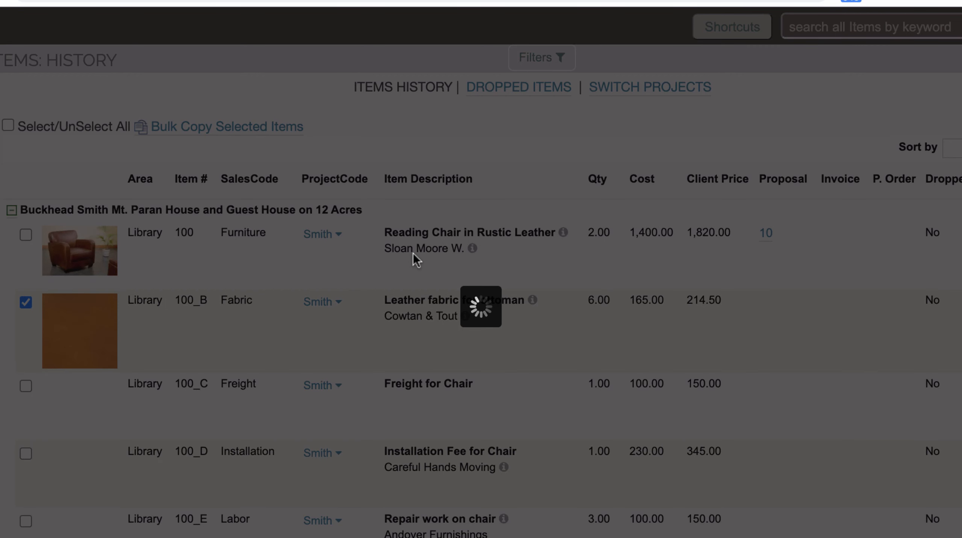
{"action": "left_click", "coordinate": [462, 255]}
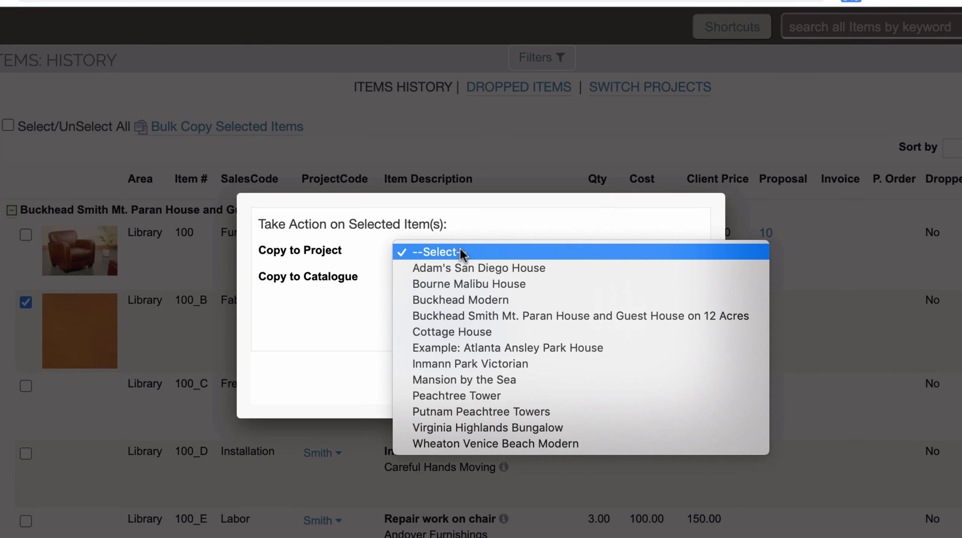
{"action": "left_click", "coordinate": [367, 247]}
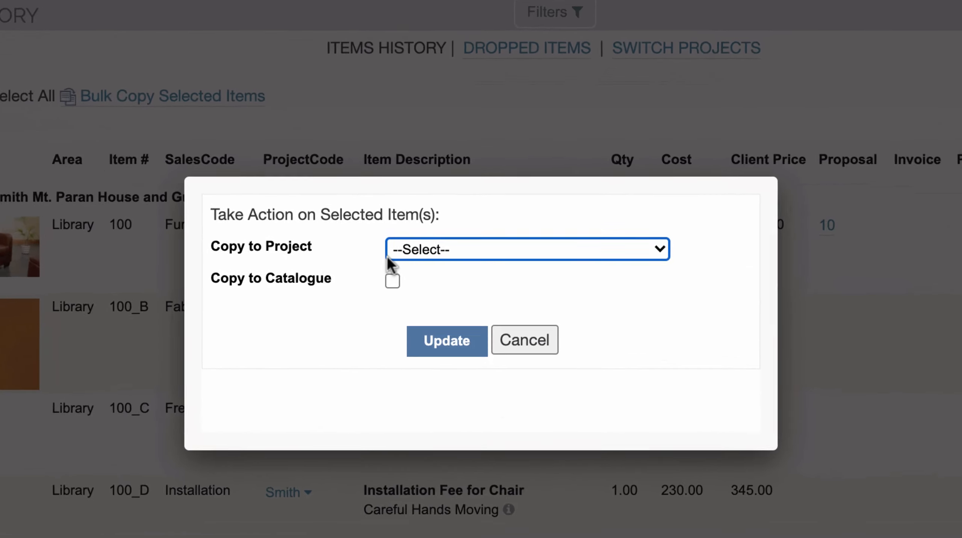
{"action": "left_click", "coordinate": [388, 280]}
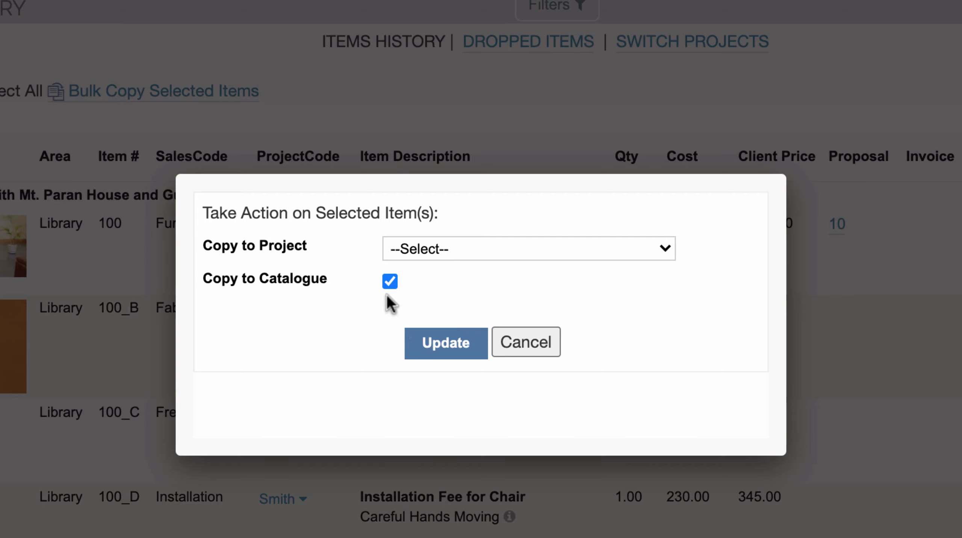
{"action": "left_click", "coordinate": [452, 353]}
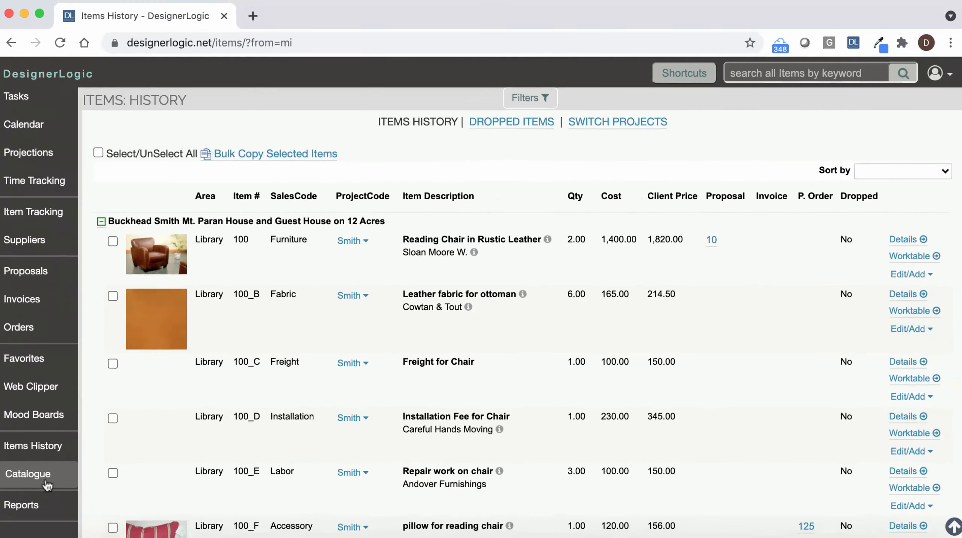
Return to the catalogue and look for the copied "Leather fabric for ottoman" item
{"action": "left_click", "coordinate": [46, 484]}
{"action": "scroll", "coordinate": [441, 496], "scroll_direction": "down", "scroll_amount": 5}
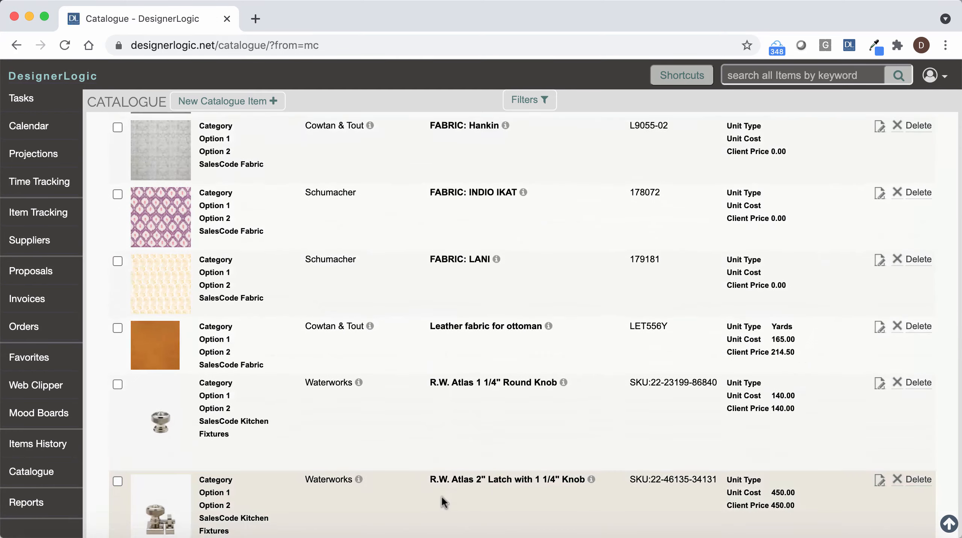
{"action": "scroll", "coordinate": [441, 496], "scroll_direction": "down", "scroll_amount": 1}
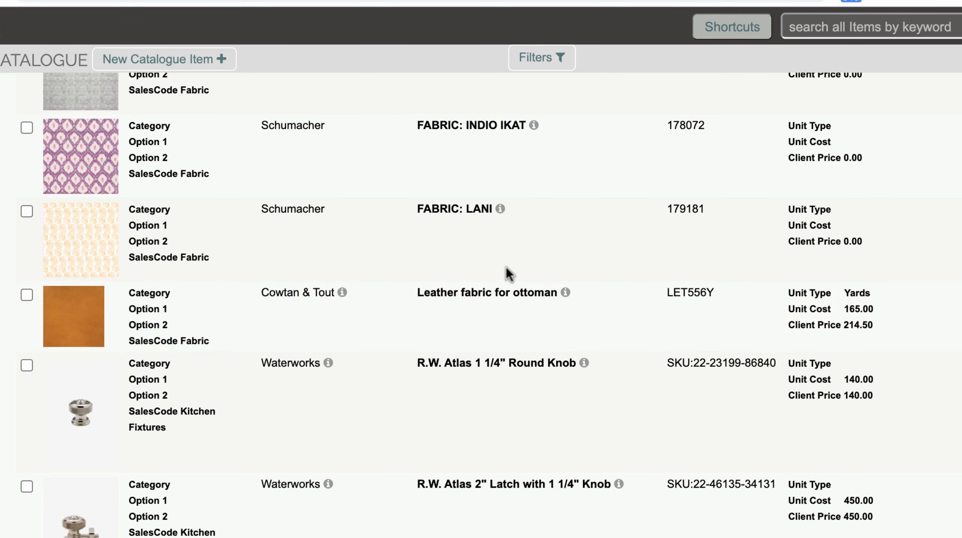
Select the Boothbay 3 1/2" Hinge and FABRIC: Appledore F4139-02 catalogue items and open the bulk copy to project options
{"action": "scroll", "coordinate": [477, 308], "scroll_direction": "up", "scroll_amount": 10}
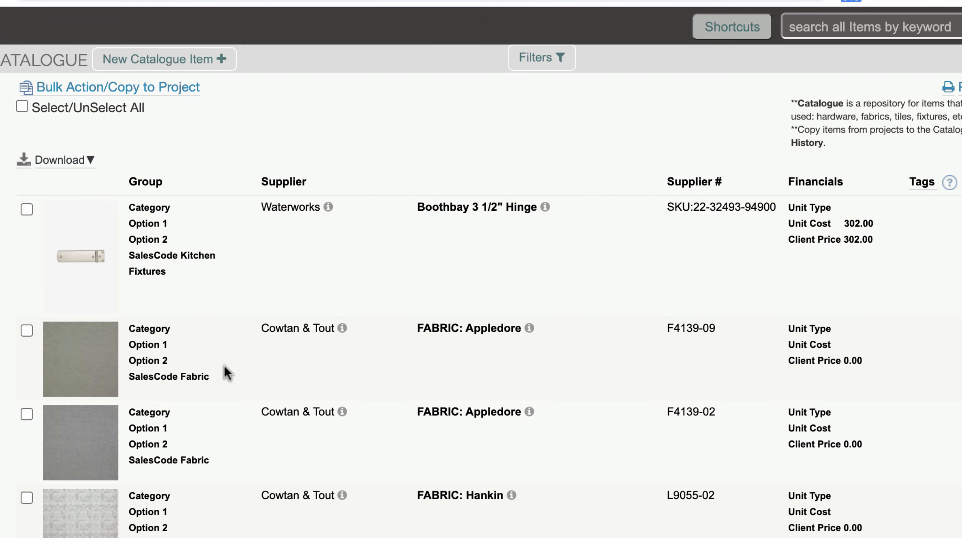
{"action": "left_click", "coordinate": [25, 415]}
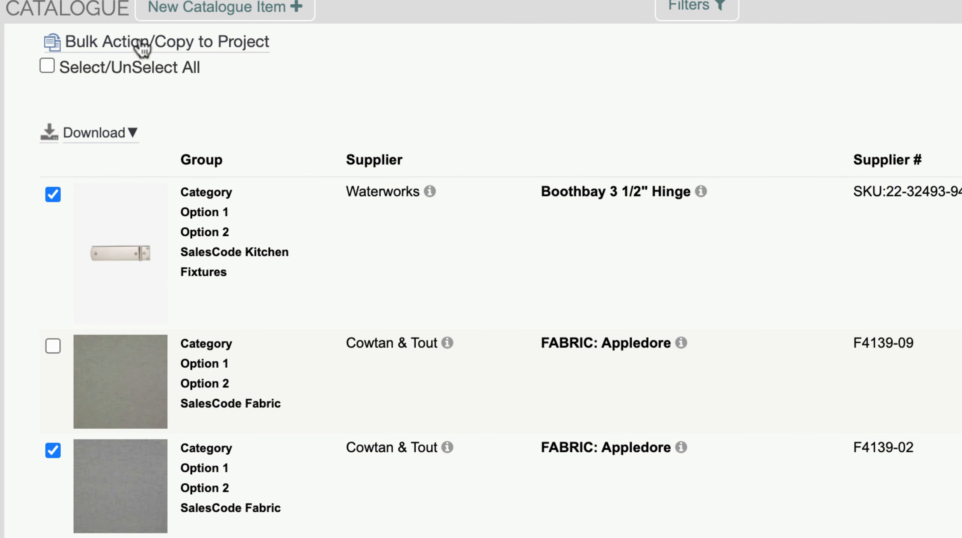
{"action": "left_click", "coordinate": [190, 42]}
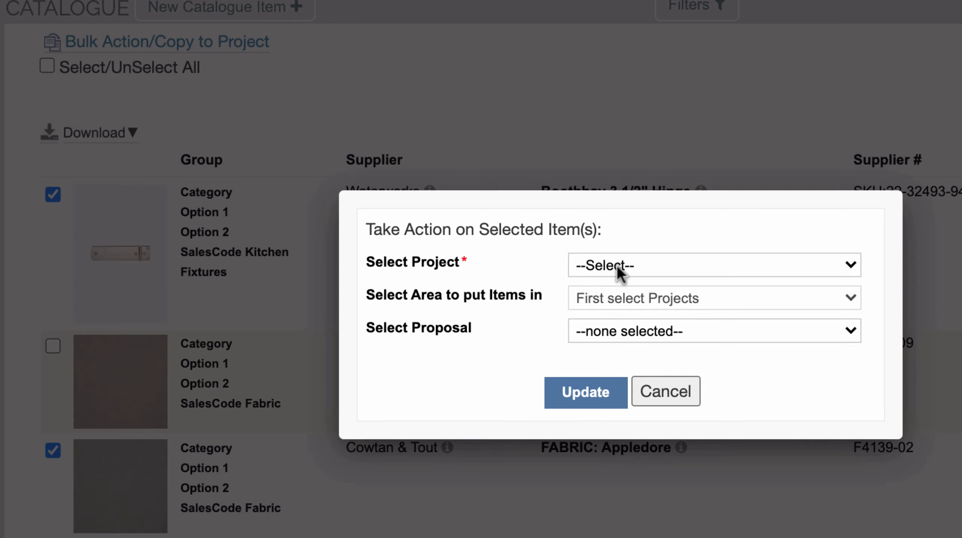
Choose project Buckhead Modern, area Betting Room and proposal BM001 07/18/2016 Art and Antiques for the selected items, and cancel the copy
{"action": "left_click", "coordinate": [616, 264]}
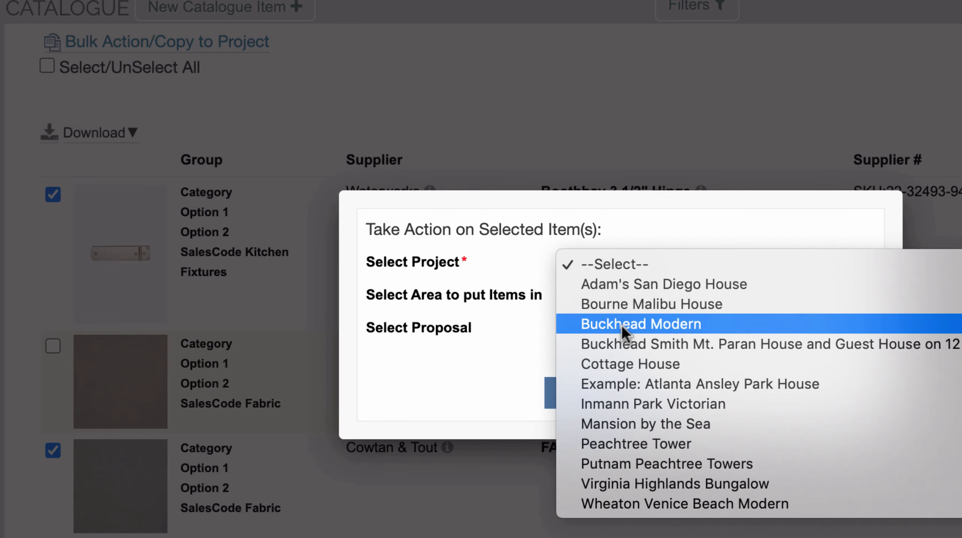
{"action": "left_click", "coordinate": [621, 325]}
{"action": "left_click", "coordinate": [632, 295]}
{"action": "left_click", "coordinate": [632, 398]}
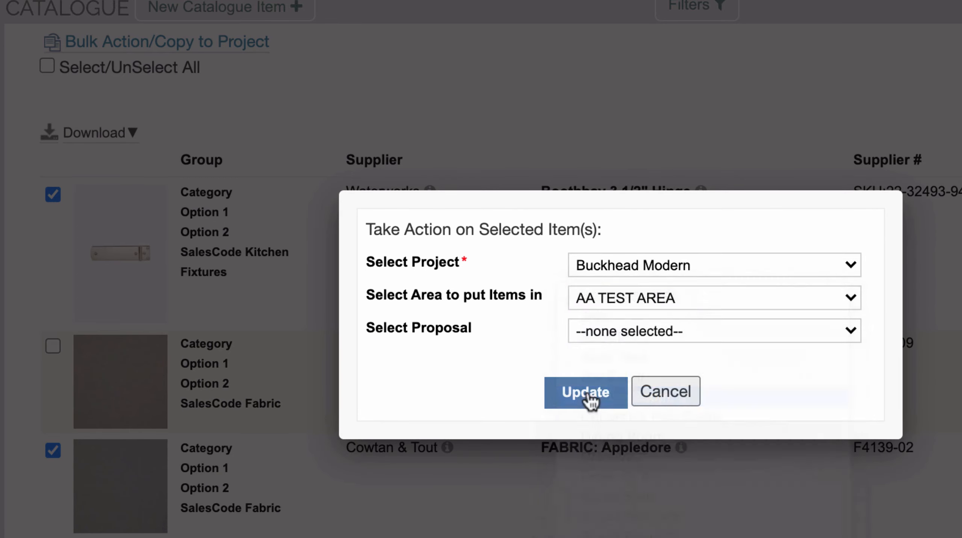
{"action": "left_click", "coordinate": [636, 328]}
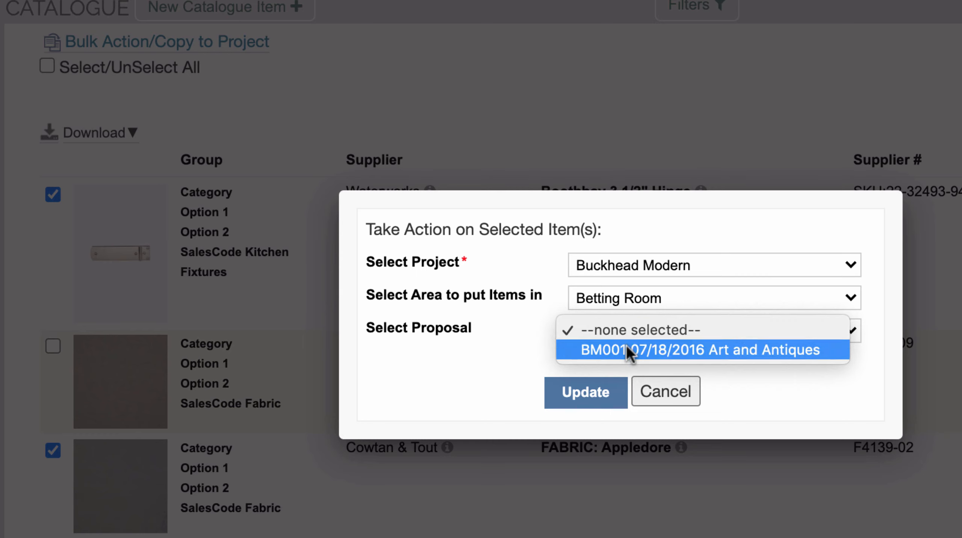
{"action": "left_click", "coordinate": [628, 348]}
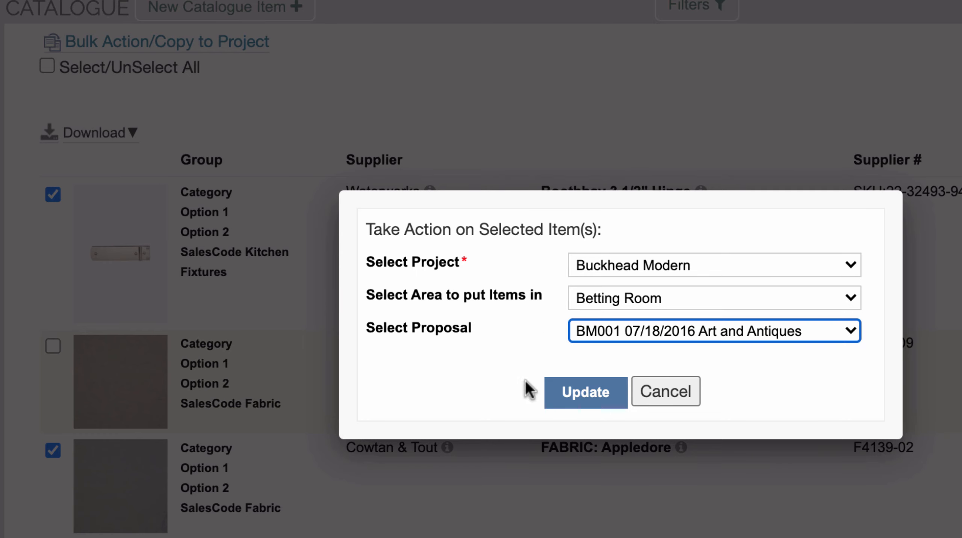
{"action": "left_click", "coordinate": [664, 390]}
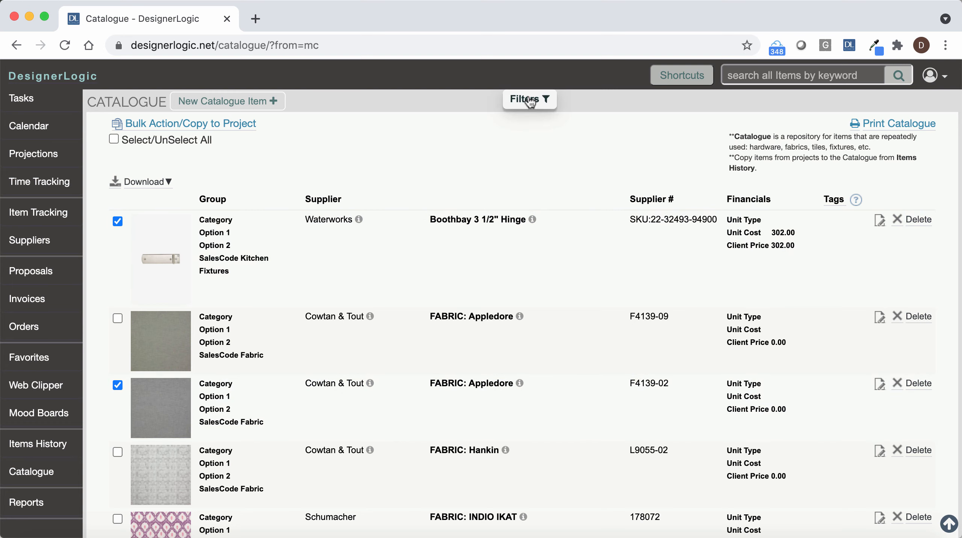
Show the catalogue's filters to review the group, supplier and keyword search options, and hide them again
{"action": "left_click", "coordinate": [530, 101]}
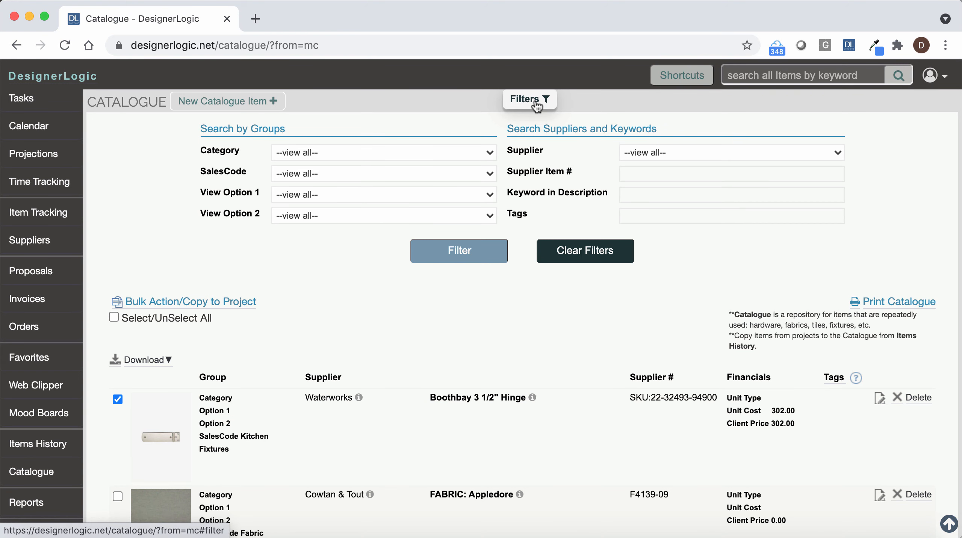
{"action": "left_click", "coordinate": [538, 105]}
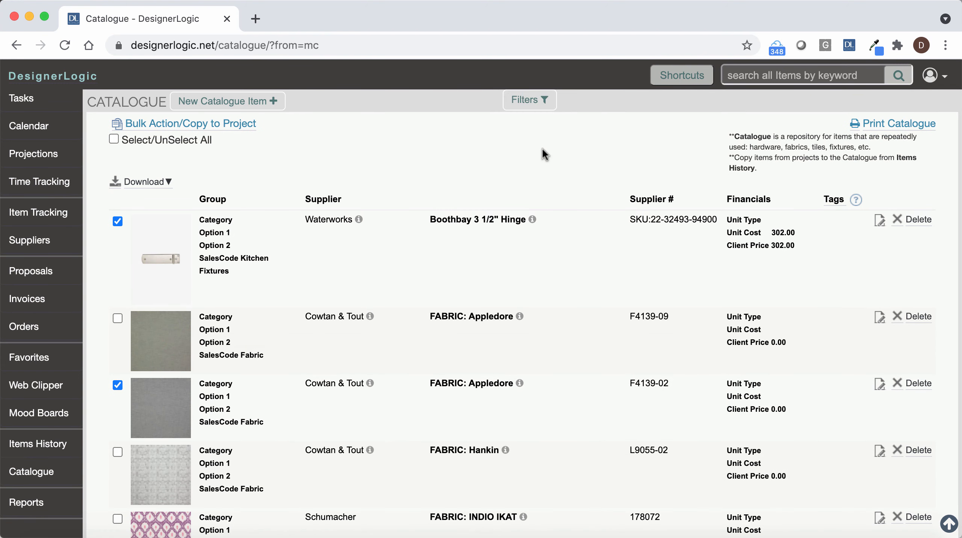